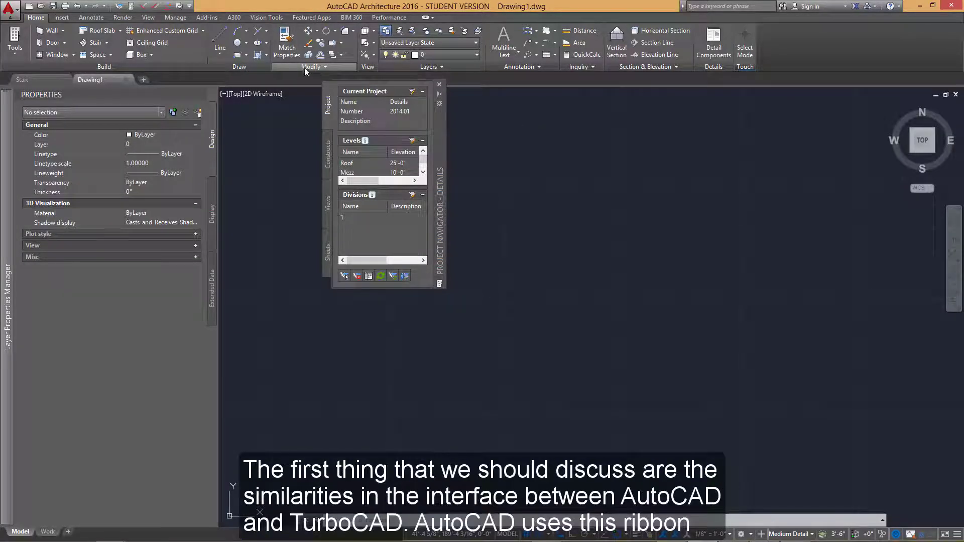
Browse the Line and Arc variant lists in AutoCAD Architecture, then switch to TurboCAD.
click(219, 50)
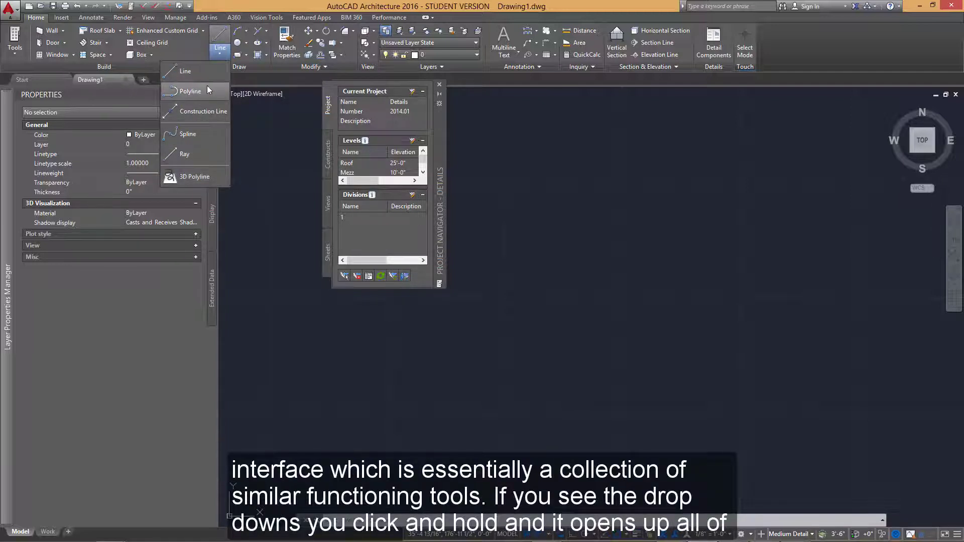
click(247, 35)
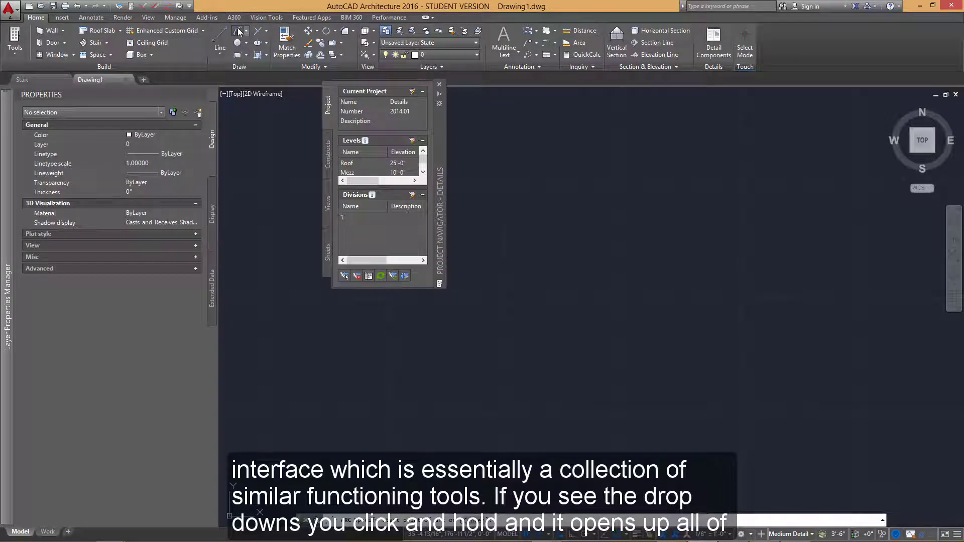
click(255, 33)
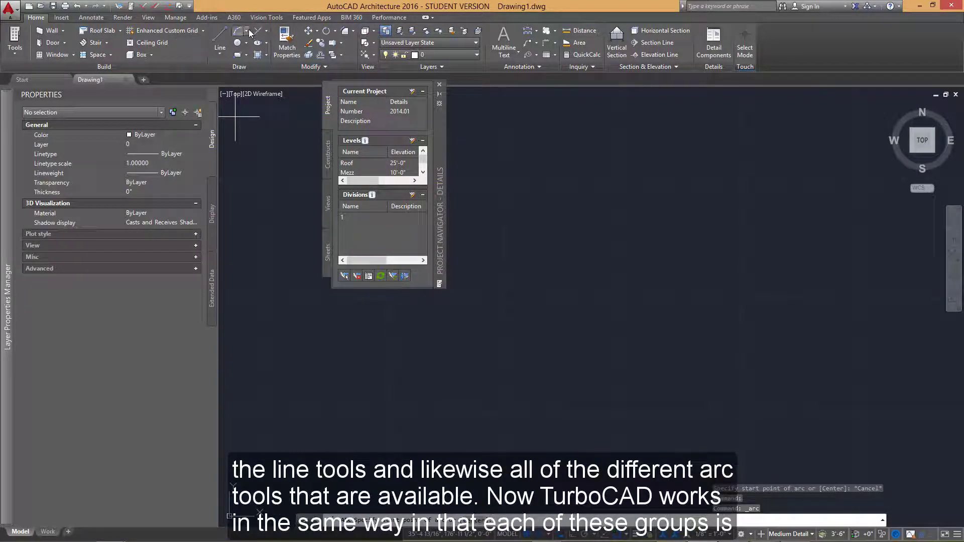
click(245, 32)
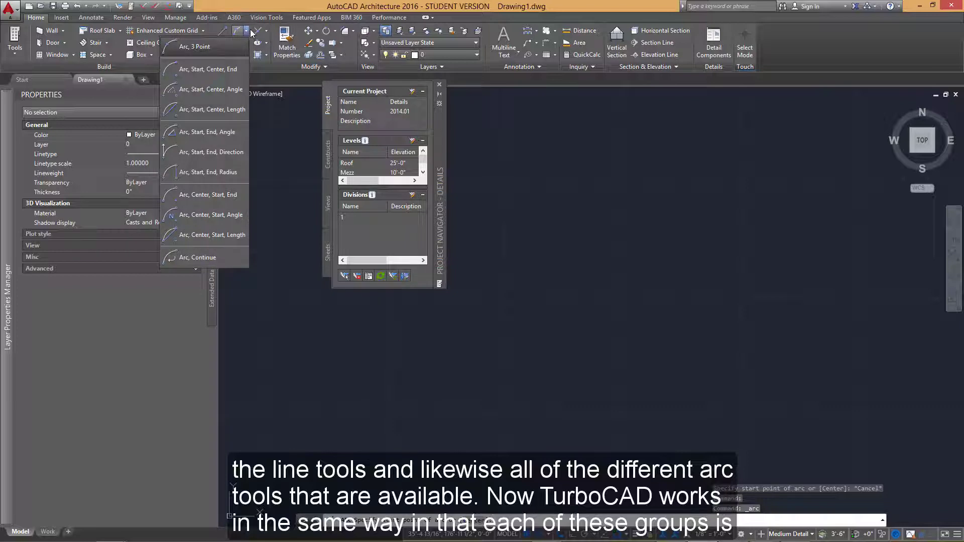
click(246, 32)
key(alt+Tab)
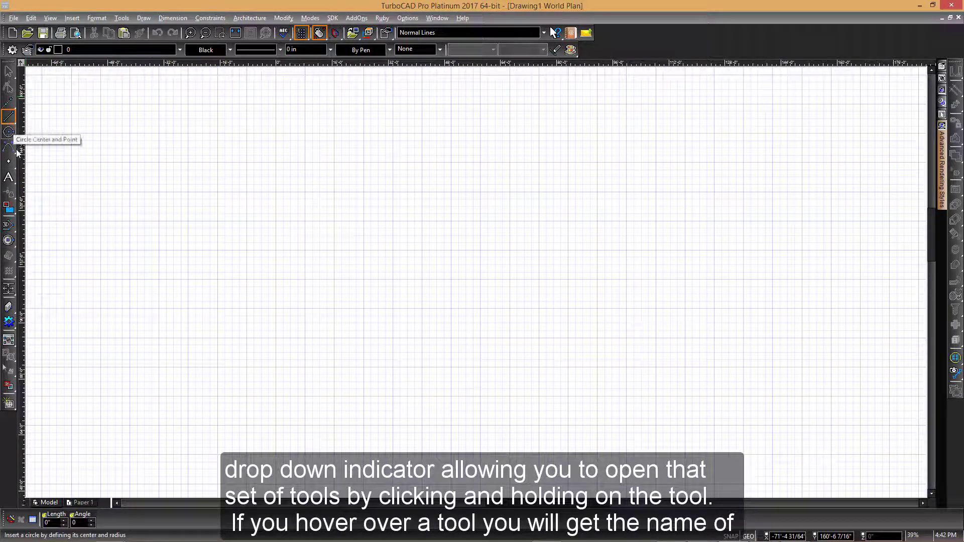
Choose Single Line from the Line flyout and bring up the Customize dialog.
click(9, 119)
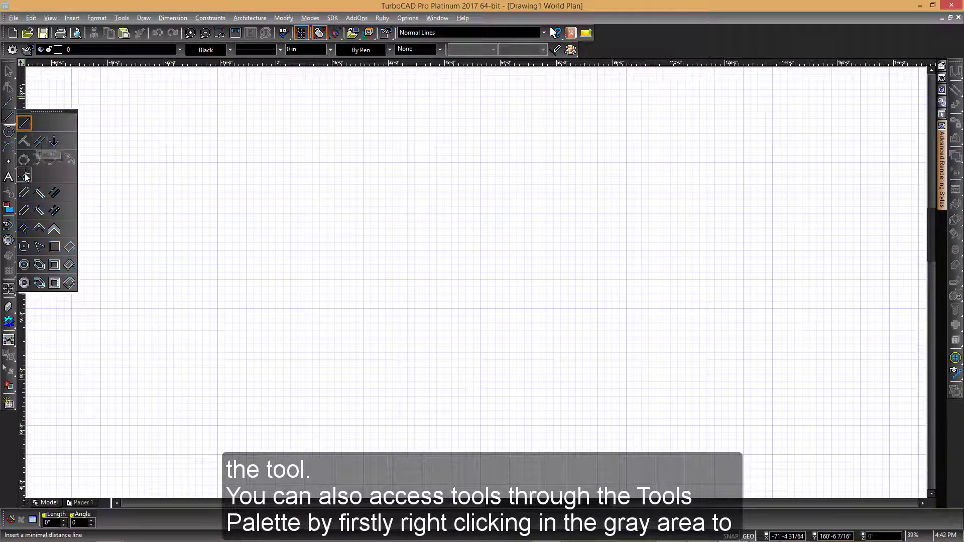
right_click(635, 41)
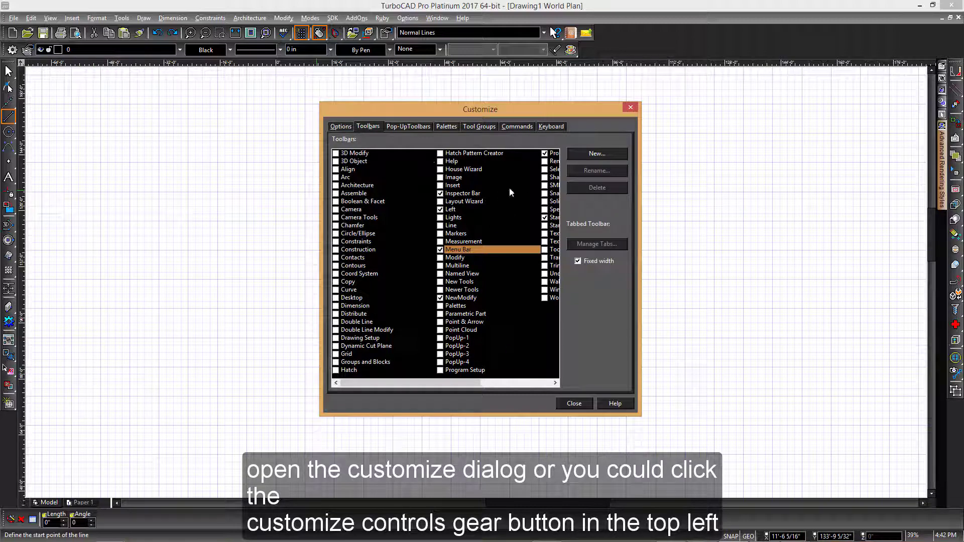
Review the Customize dialog's Palettes tab list, then close the dialog.
click(450, 128)
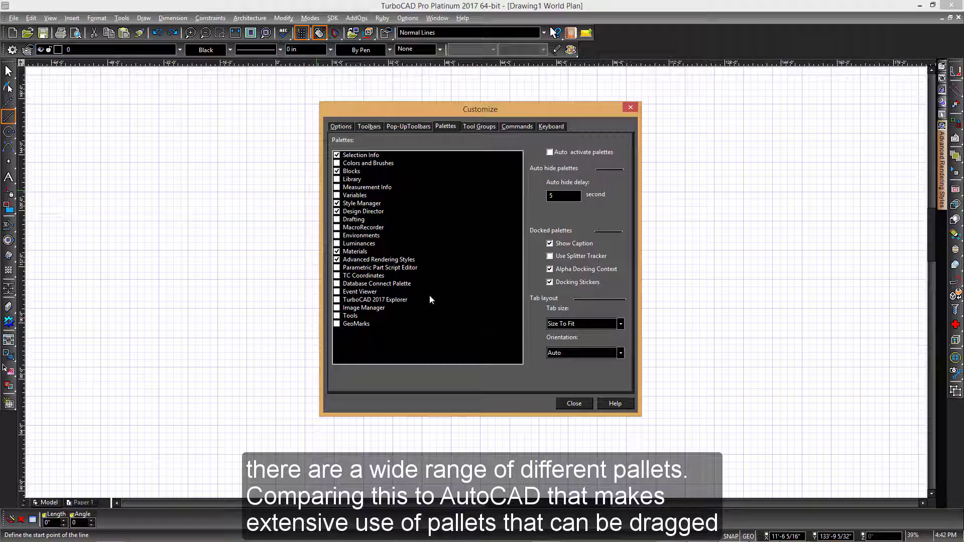
click(574, 404)
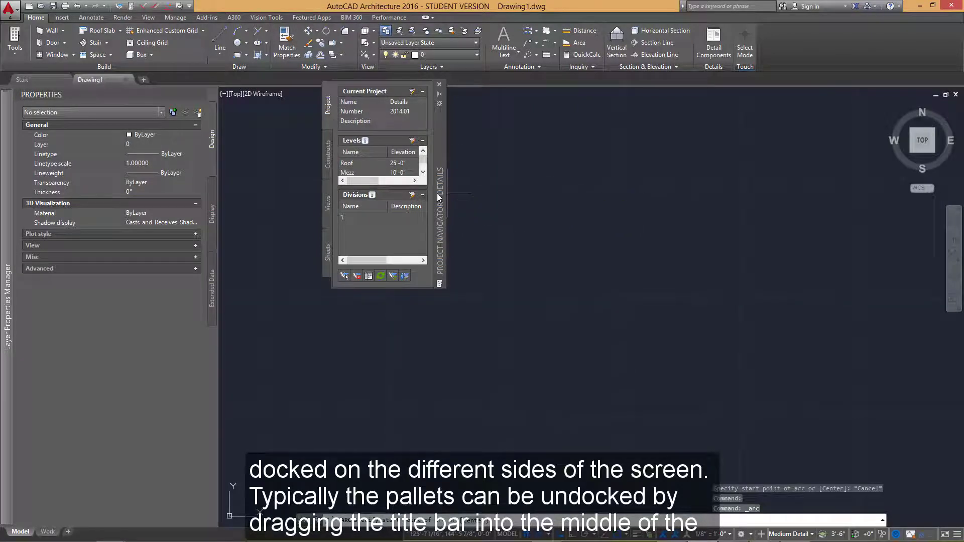
Enable Allow Docking on the Project Navigator palette and dock it at the left edge.
drag(440, 199, 543, 232)
right_click(548, 232)
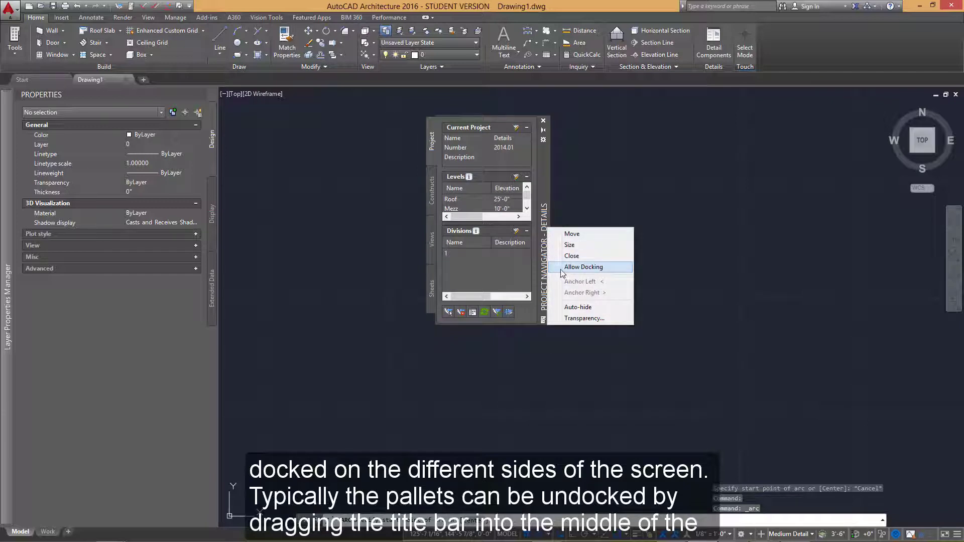
click(582, 266)
drag(546, 266, 232, 270)
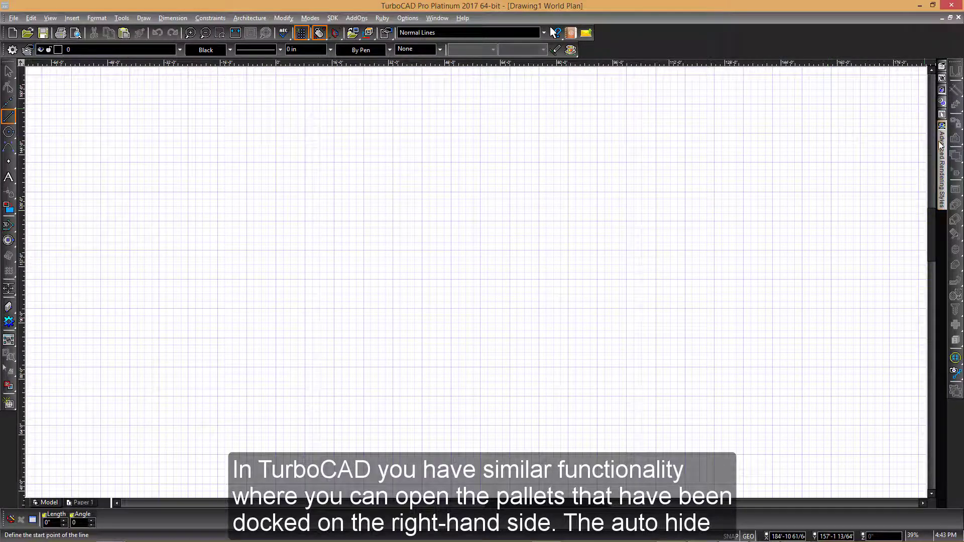
Pin the Advanced Rendering Styles palette, then cycle through Style Manager, Blocks, Materials and Design Director.
mouse_move(940, 145)
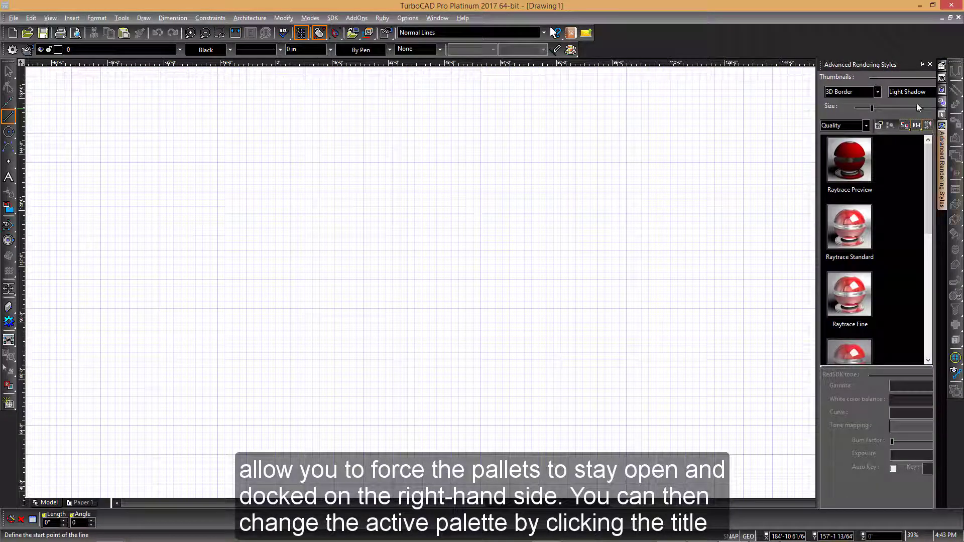
click(920, 65)
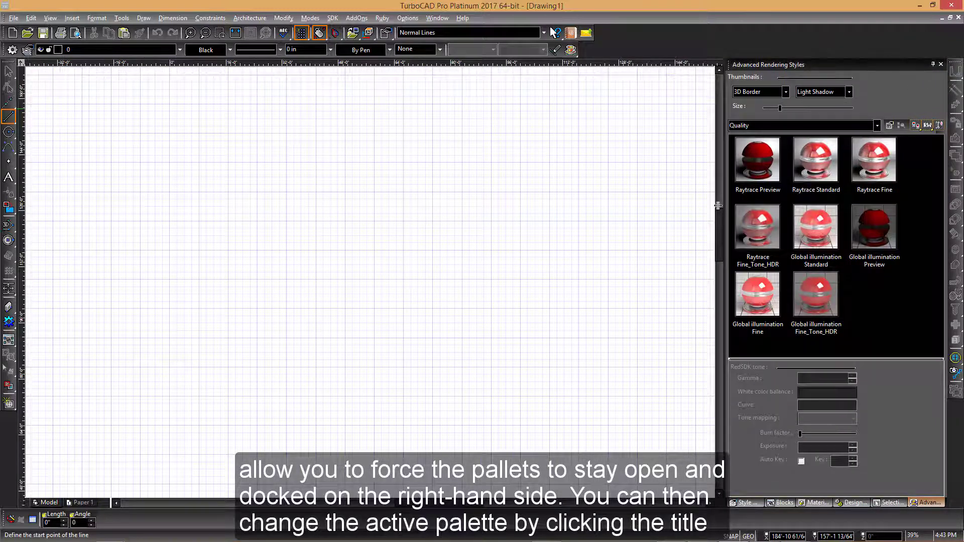
click(754, 502)
click(784, 503)
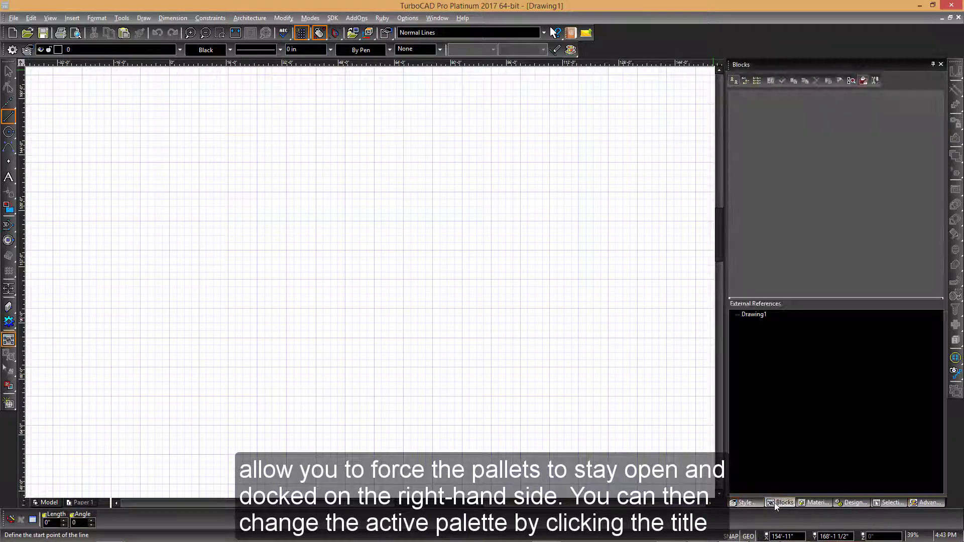
click(813, 503)
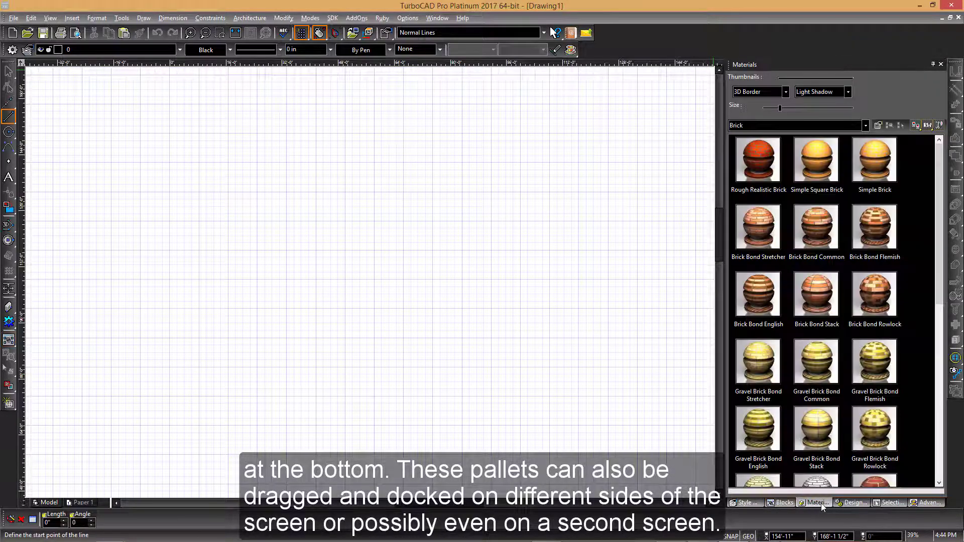
click(846, 505)
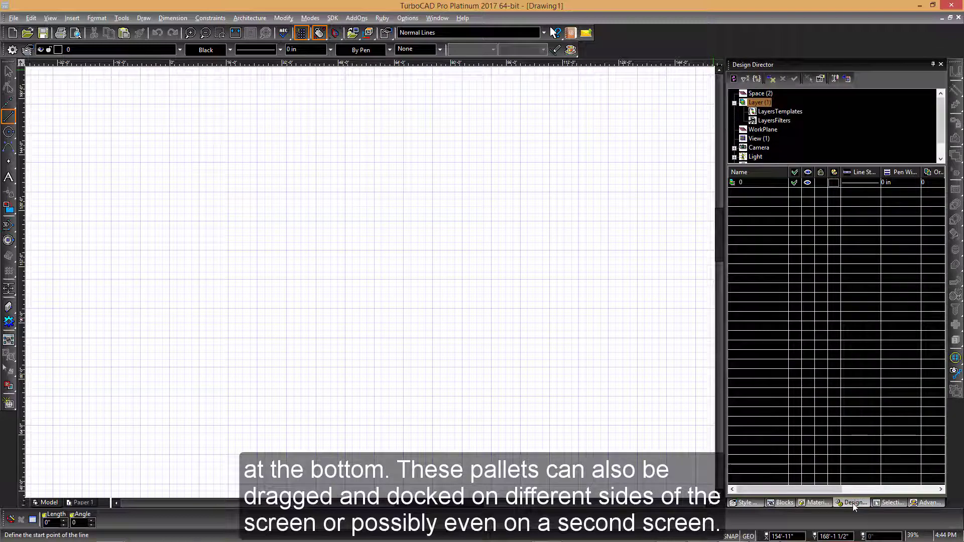
Undock and redock Design Director, then float and close the Advanced Rendering Styles palette.
drag(853, 503, 31, 292)
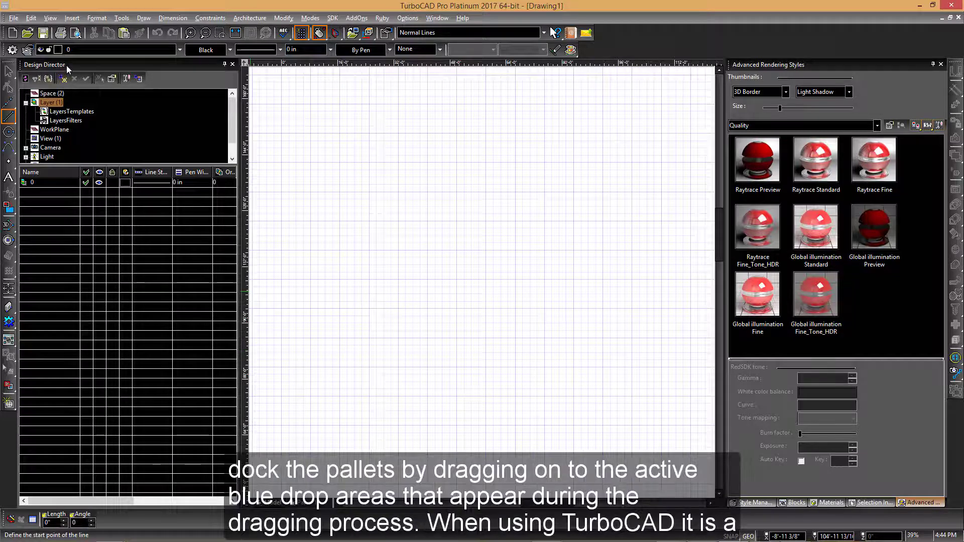
drag(69, 65, 836, 288)
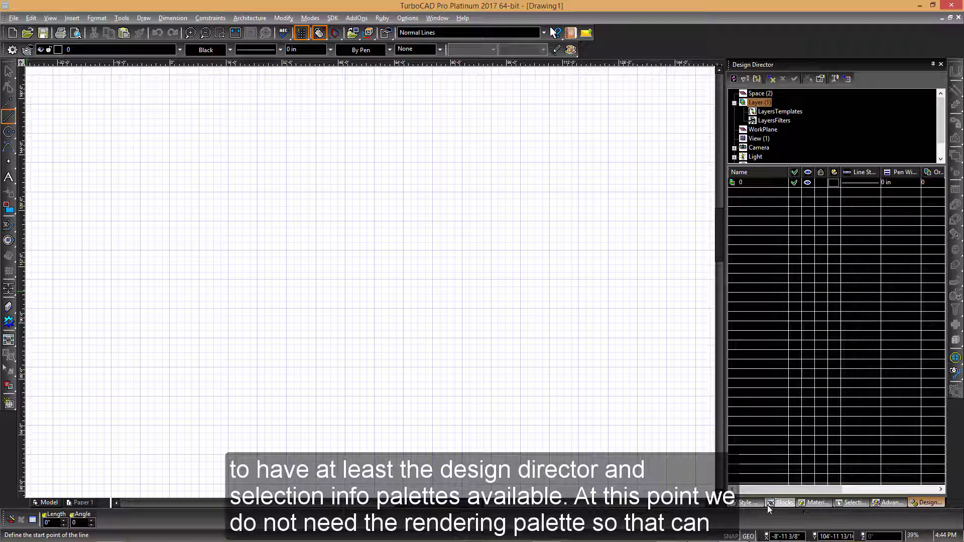
click(845, 505)
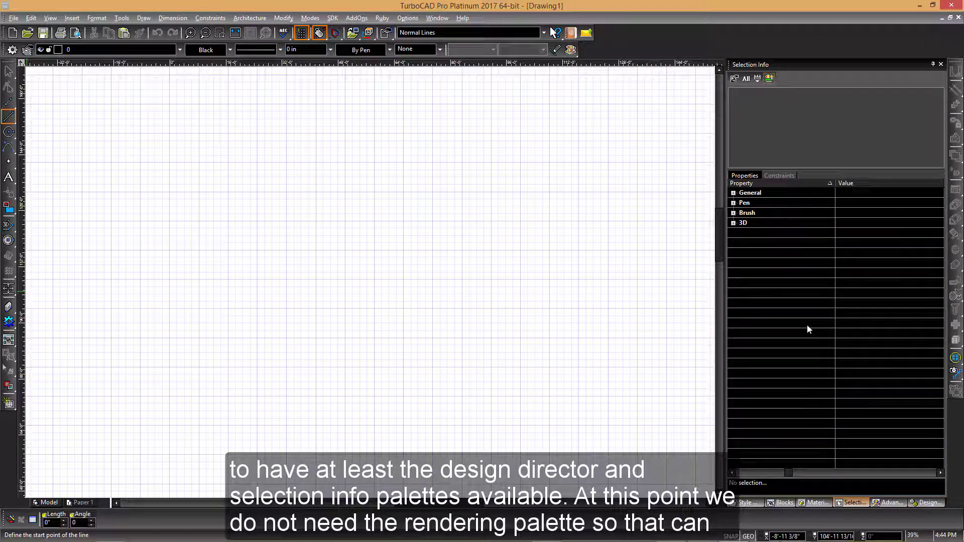
click(887, 503)
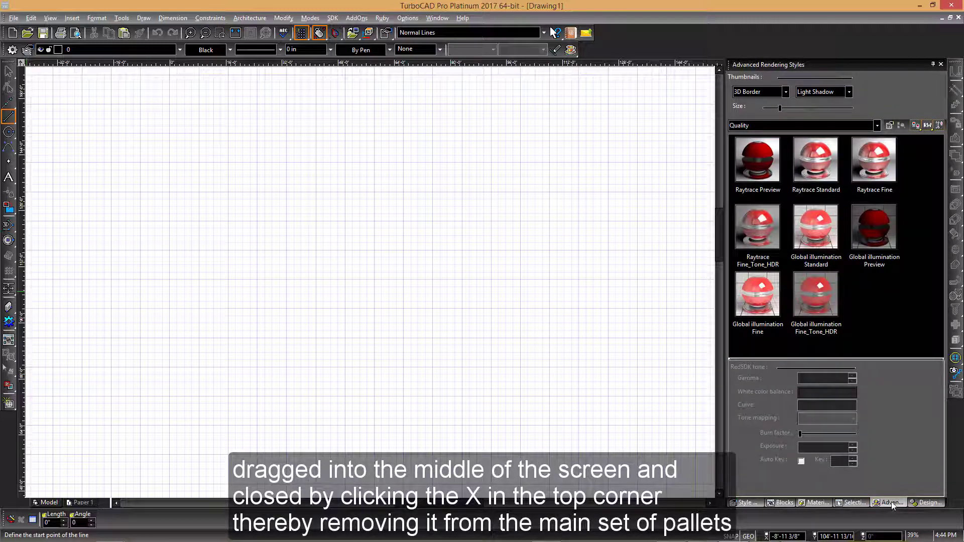
drag(892, 503, 296, 283)
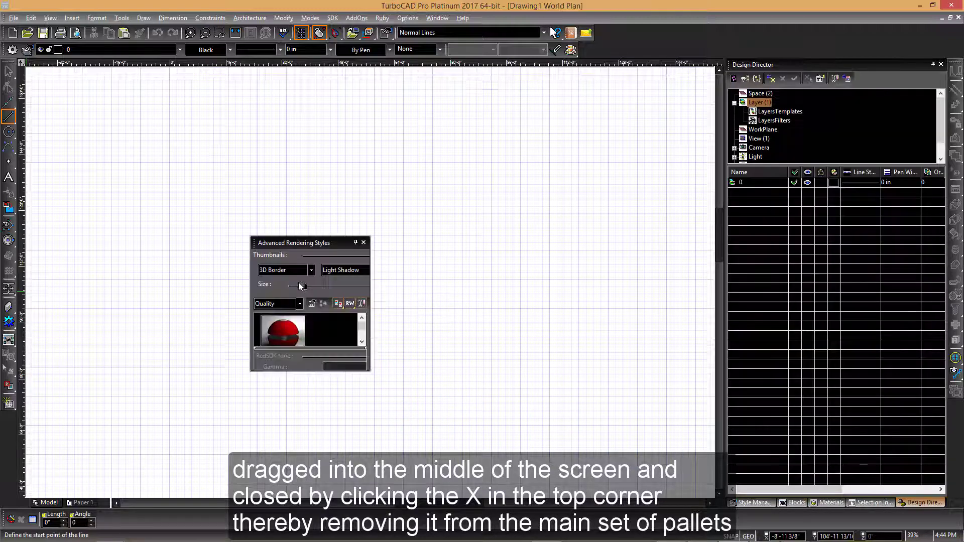
click(364, 243)
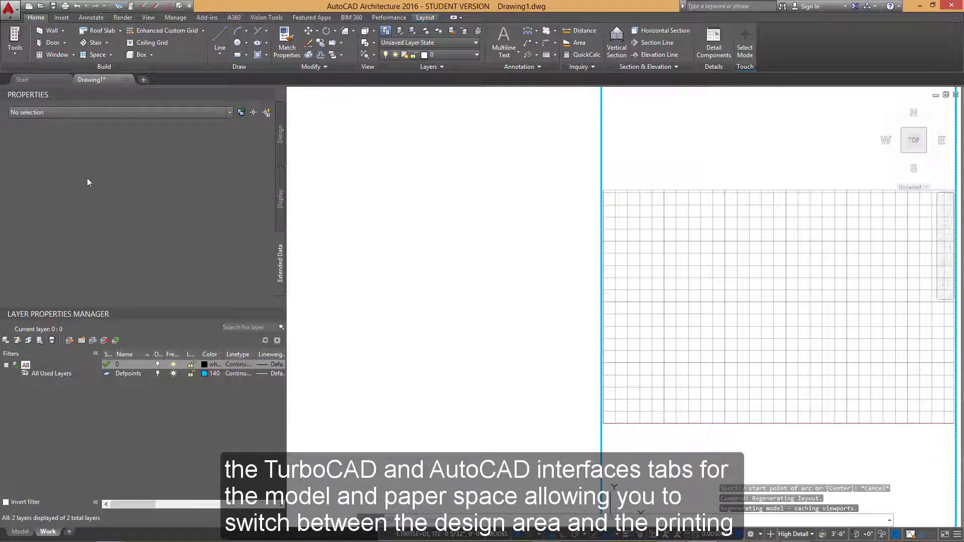
Toggle between the Model and Work tabs, ending in Model, then return to TurboCAD.
click(20, 532)
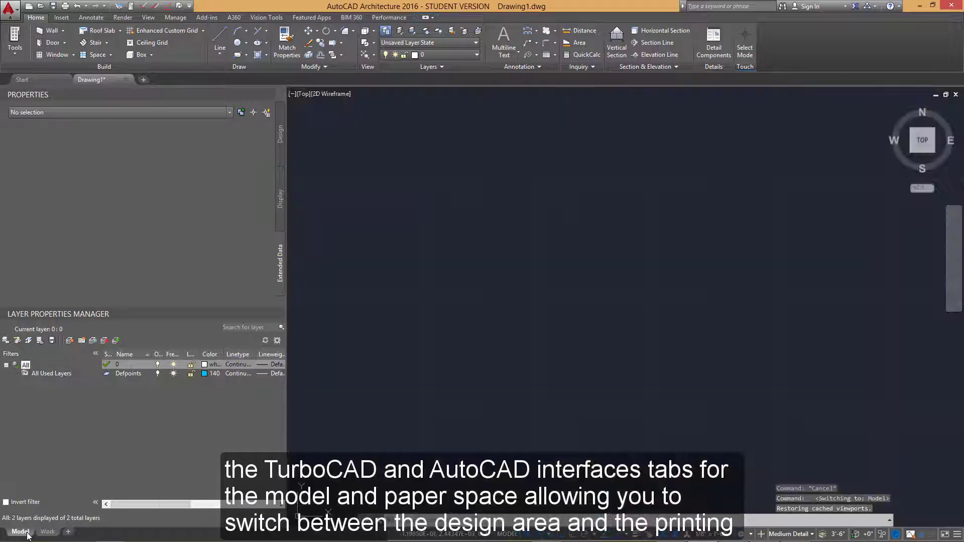
click(47, 532)
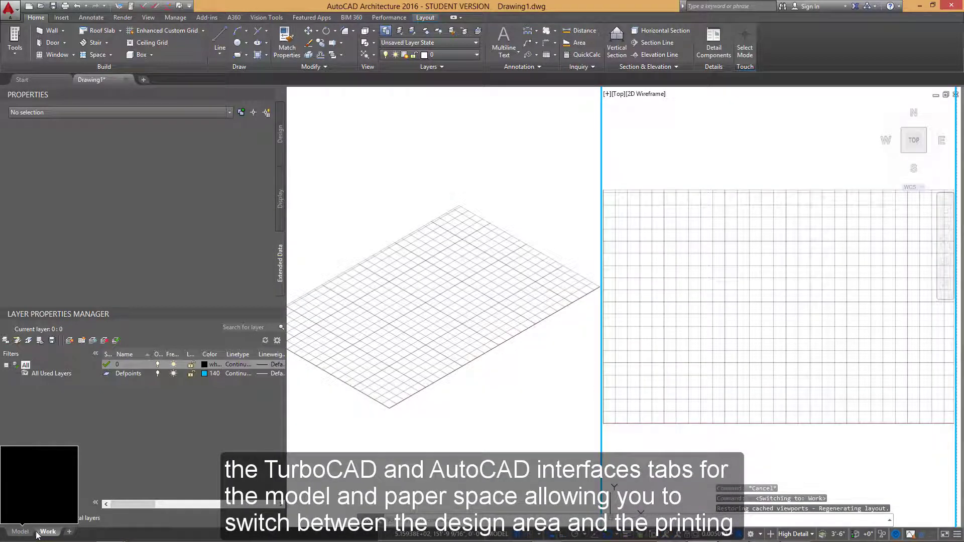
click(25, 533)
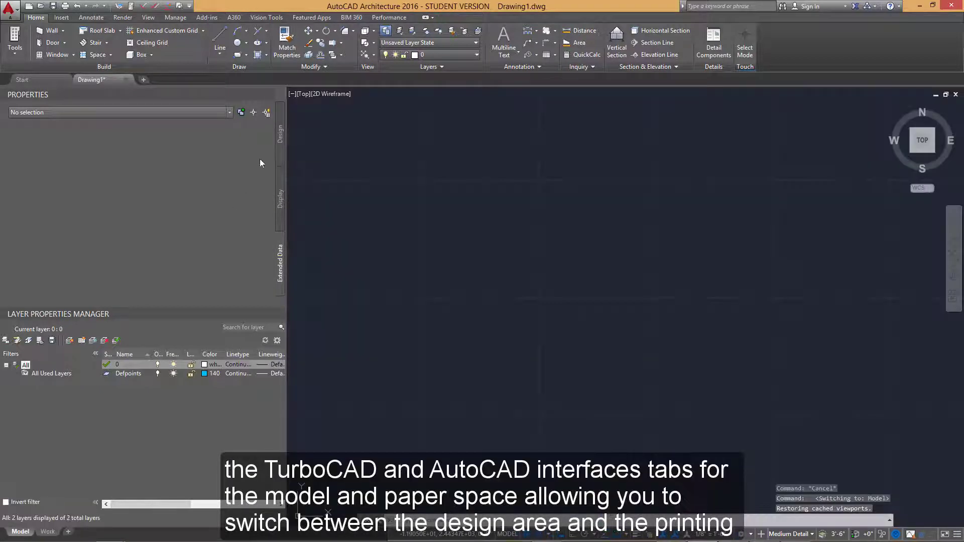
key(alt+Tab)
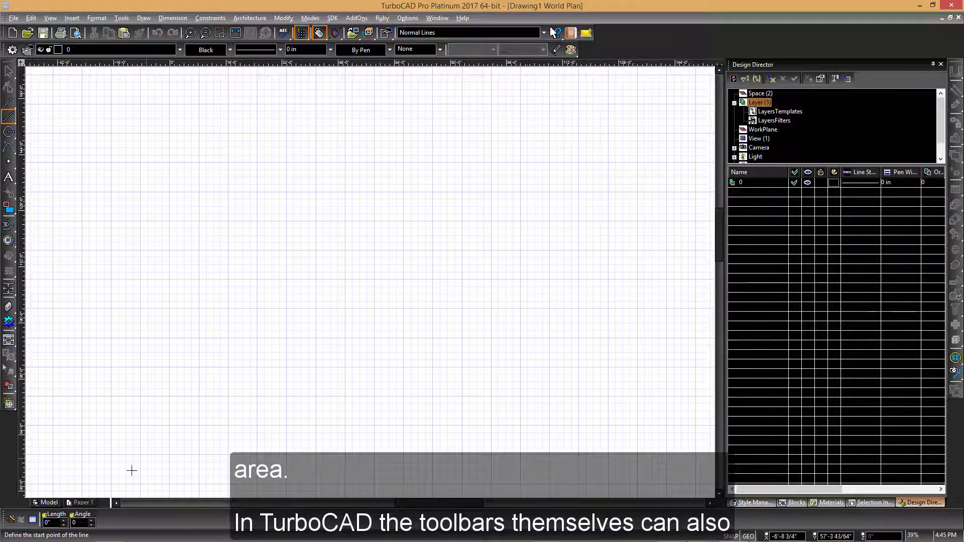
Switch to the Paper 1 layout and float the NewModify toolbar, then move it right.
click(72, 504)
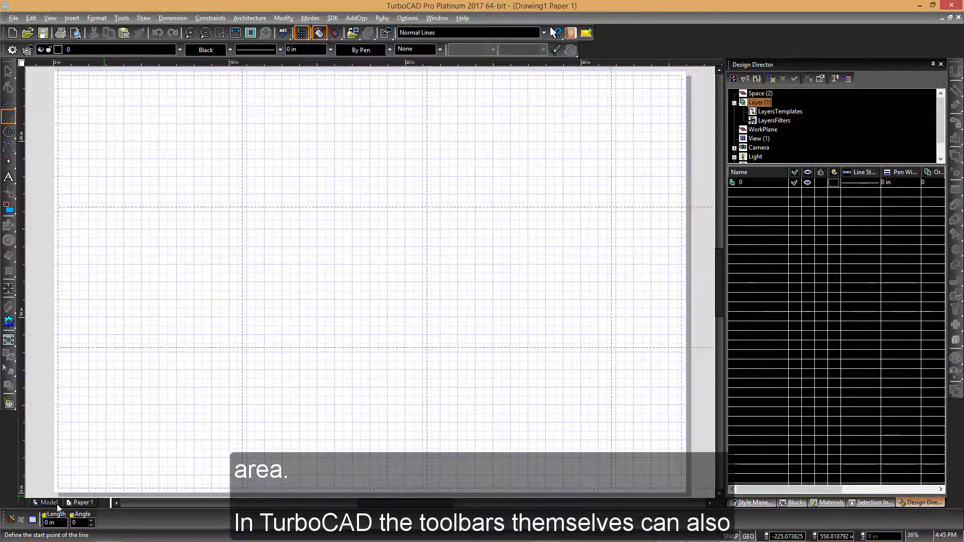
click(49, 503)
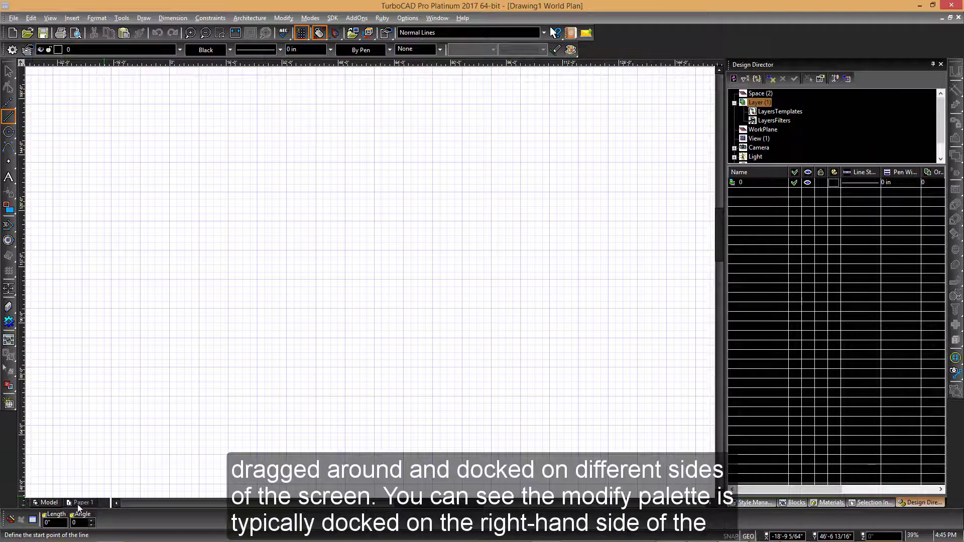
click(80, 503)
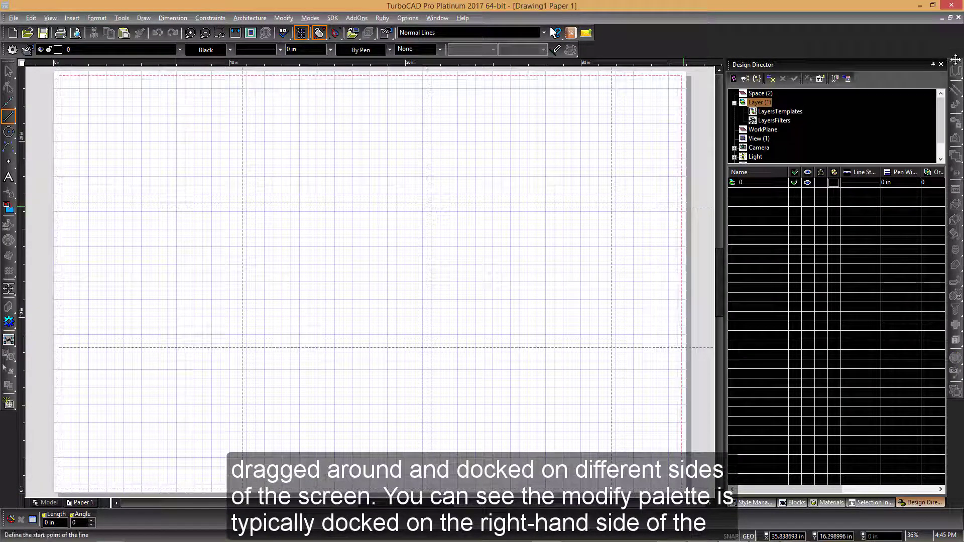
drag(956, 59, 181, 141)
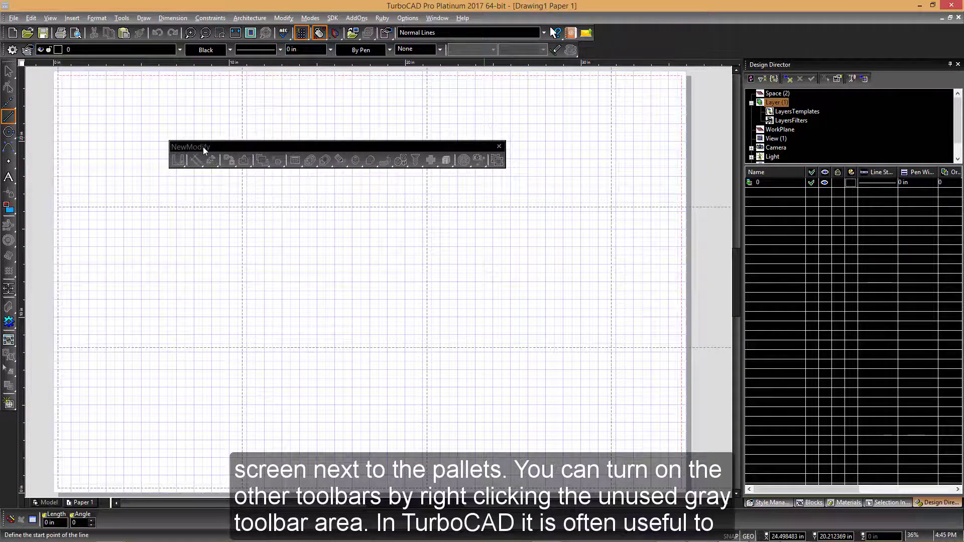
drag(274, 145, 959, 66)
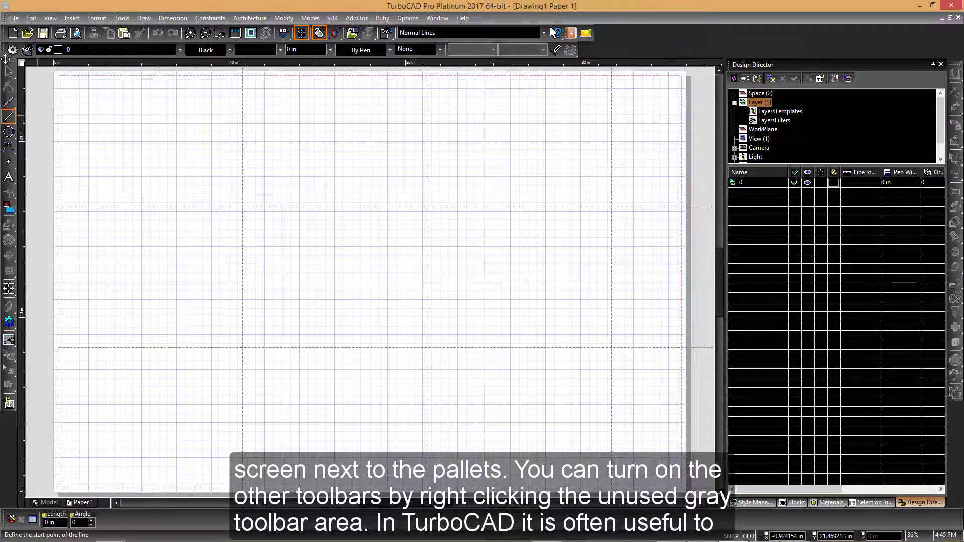
In Customize > Toolbars, tick Snap Modes, Transform and Copy, leaving Standard Views off.
click(7, 52)
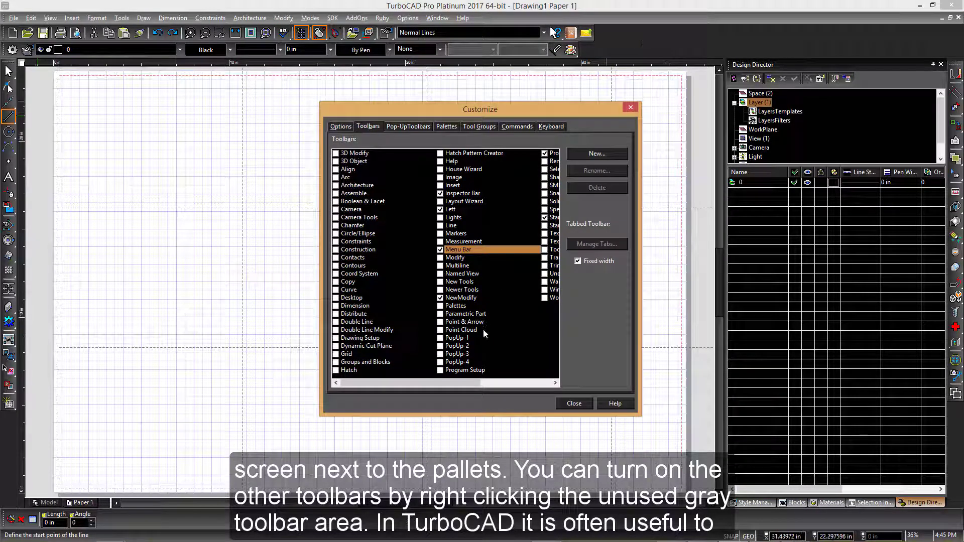
drag(433, 384, 510, 388)
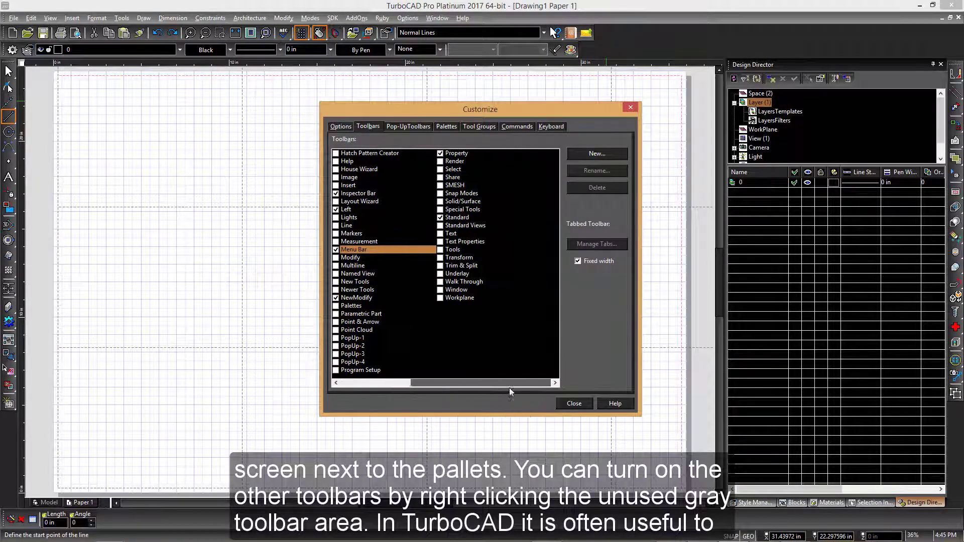
click(441, 226)
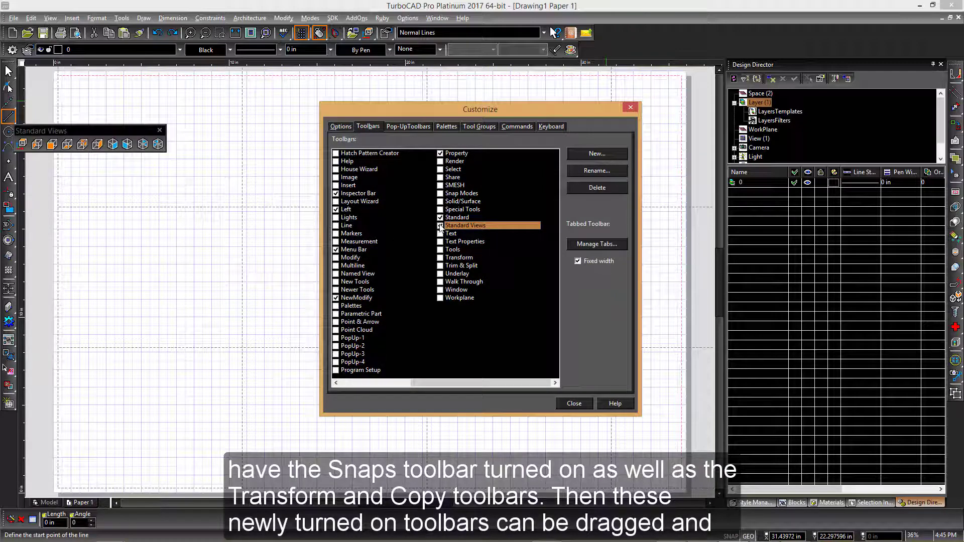
click(440, 226)
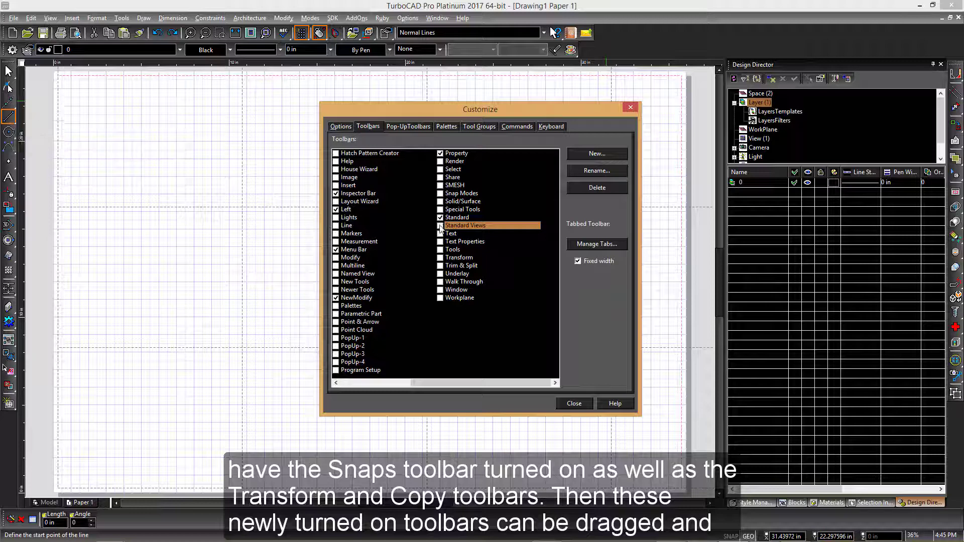
click(441, 194)
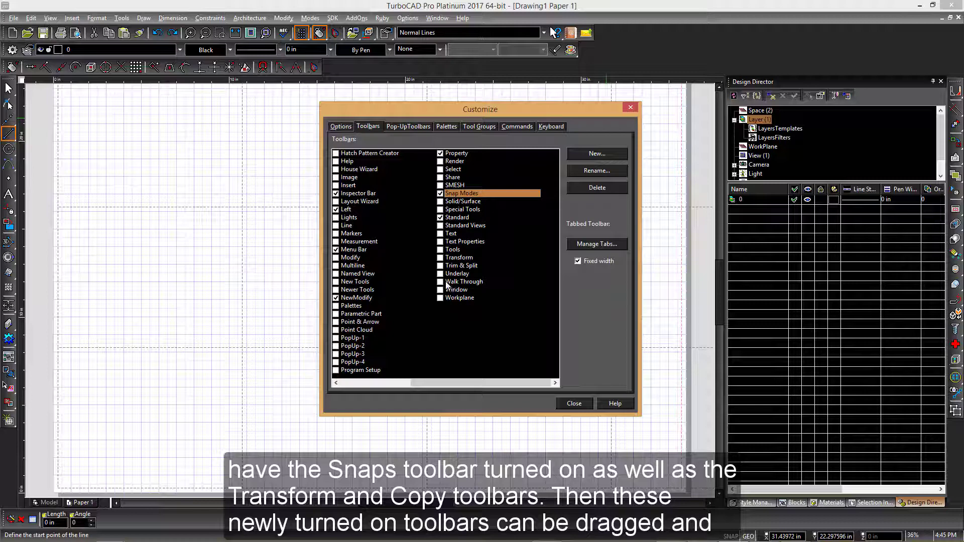
click(440, 258)
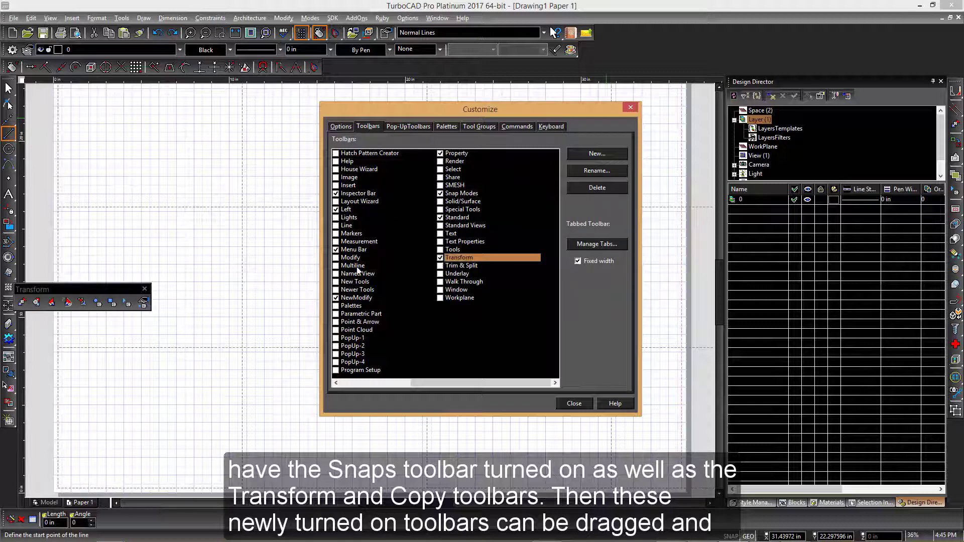
drag(410, 384, 336, 384)
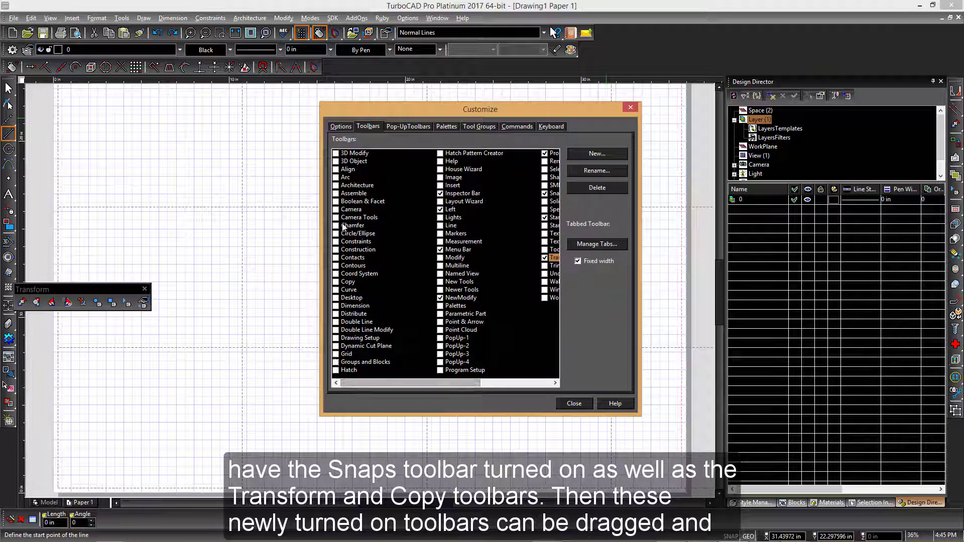
click(336, 282)
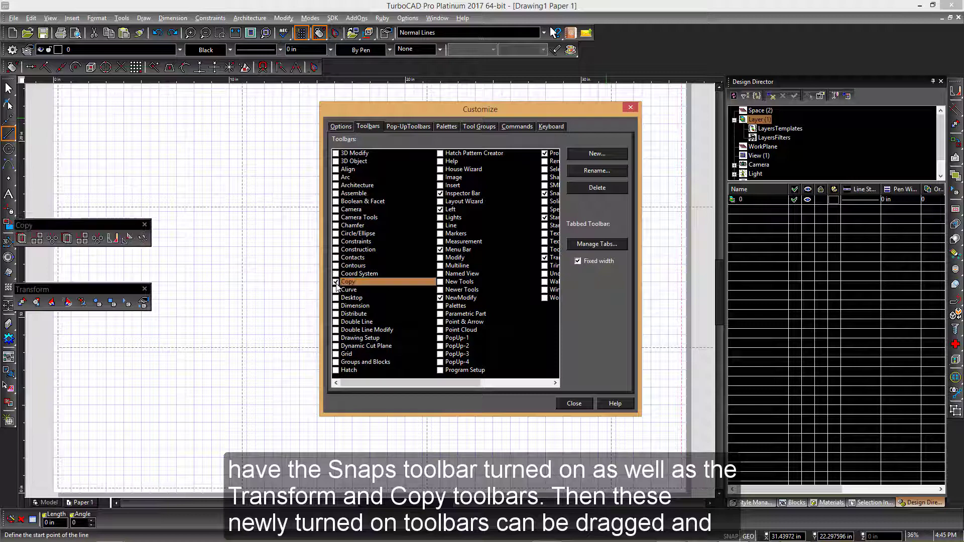
Dock Copy and Transform in the top row, draw tools on the left, and tidy the toolbar rows.
click(573, 403)
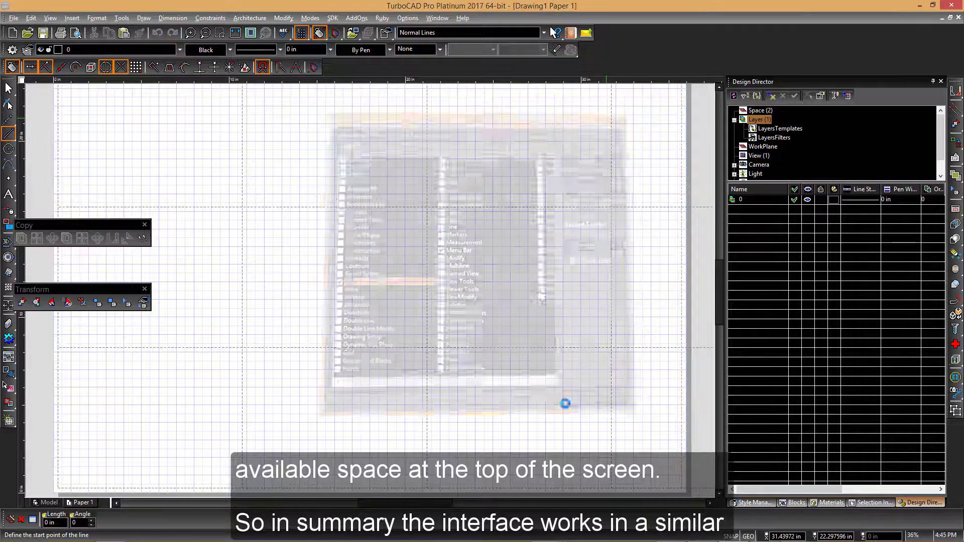
mouse_move(66, 224)
mouse_down()
mouse_move(400, 146)
mouse_move(366, 80)
mouse_move(372, 70)
mouse_up()
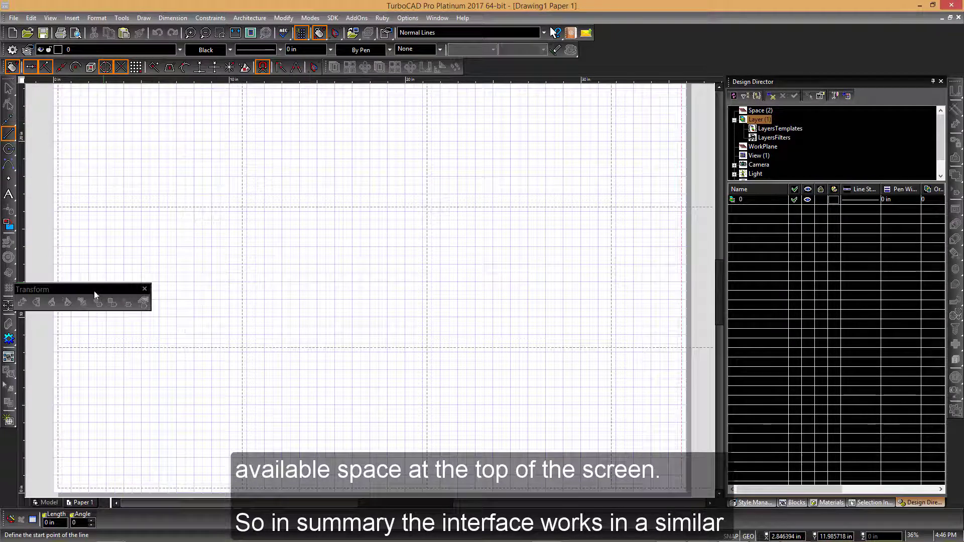
drag(97, 290, 550, 73)
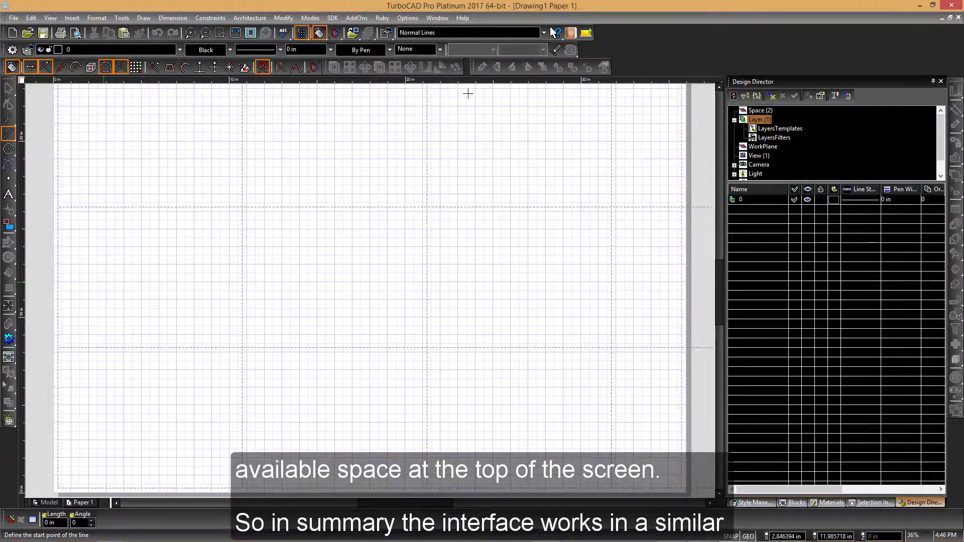
drag(4, 67, 13, 89)
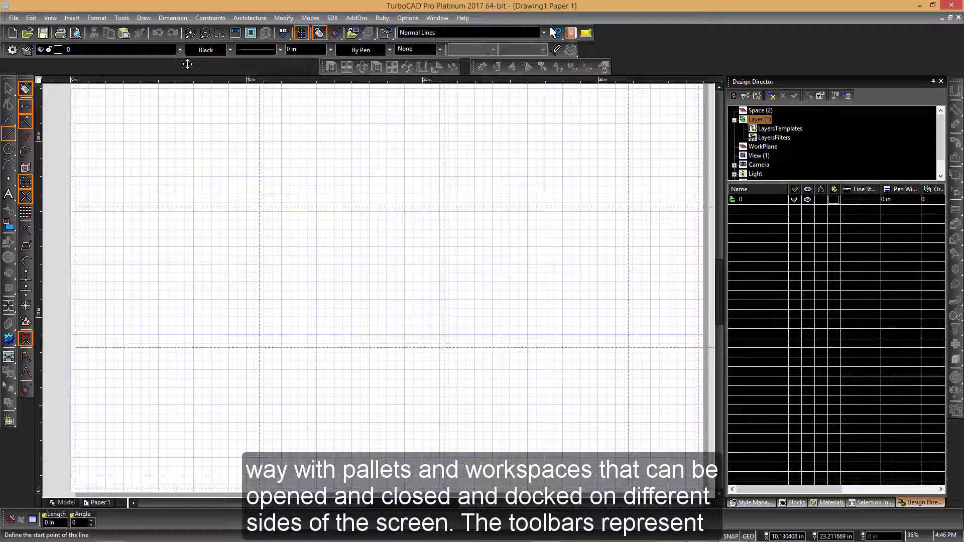
drag(187, 64, 602, 33)
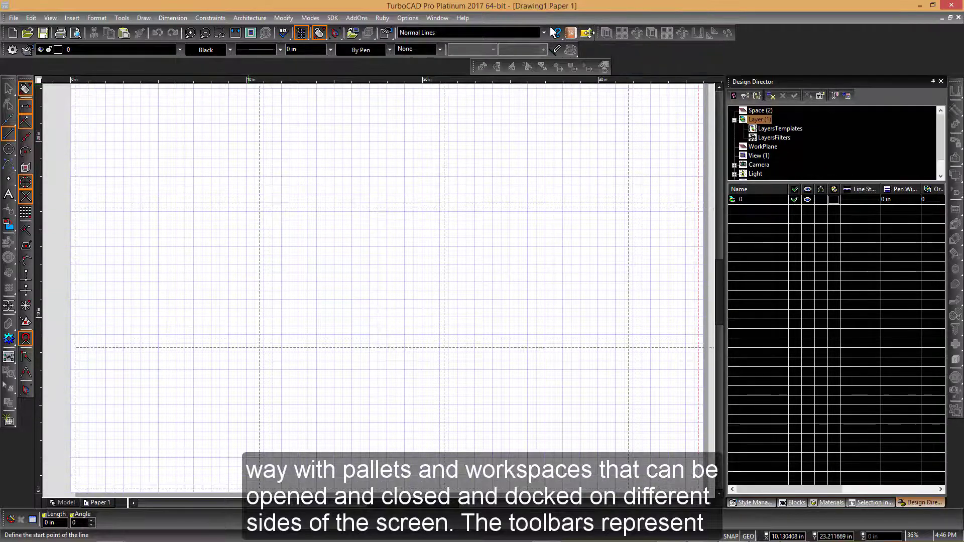
drag(475, 67, 575, 53)
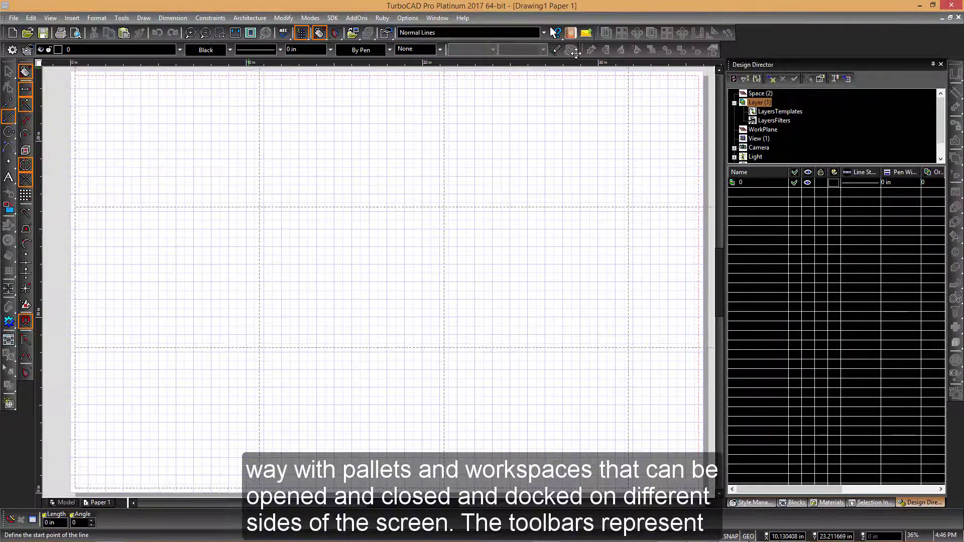
Switch to Model space, activate the Line tool, and enable the Tools palette in Customize > Palettes.
click(66, 503)
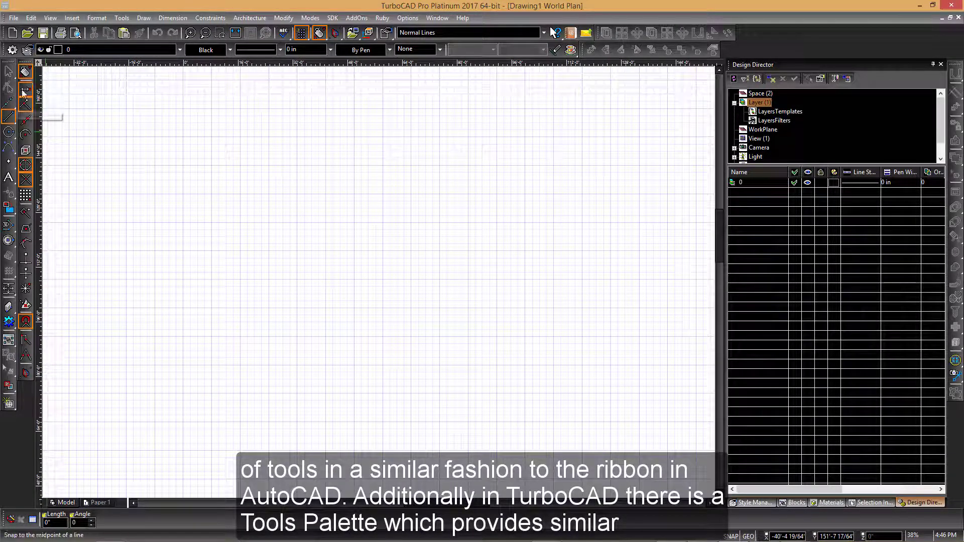
click(11, 119)
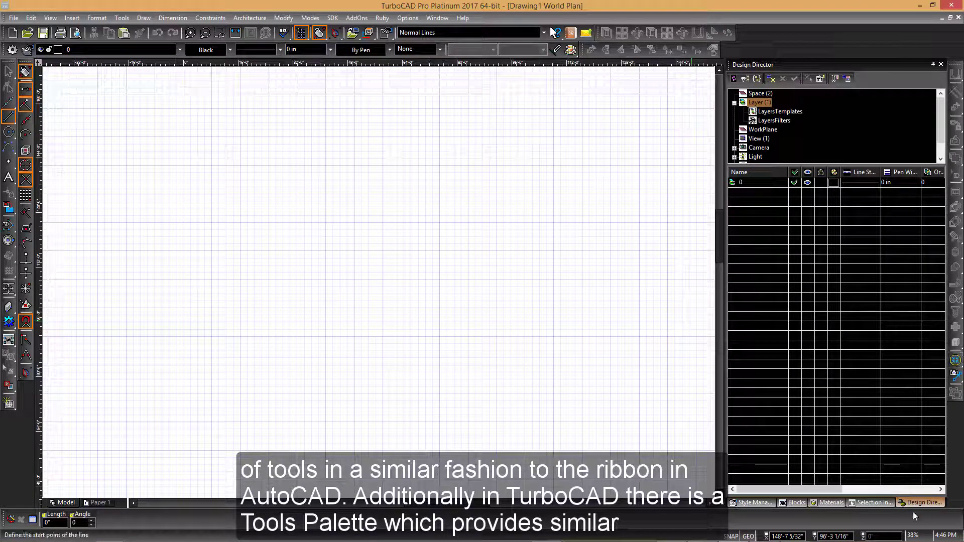
click(860, 504)
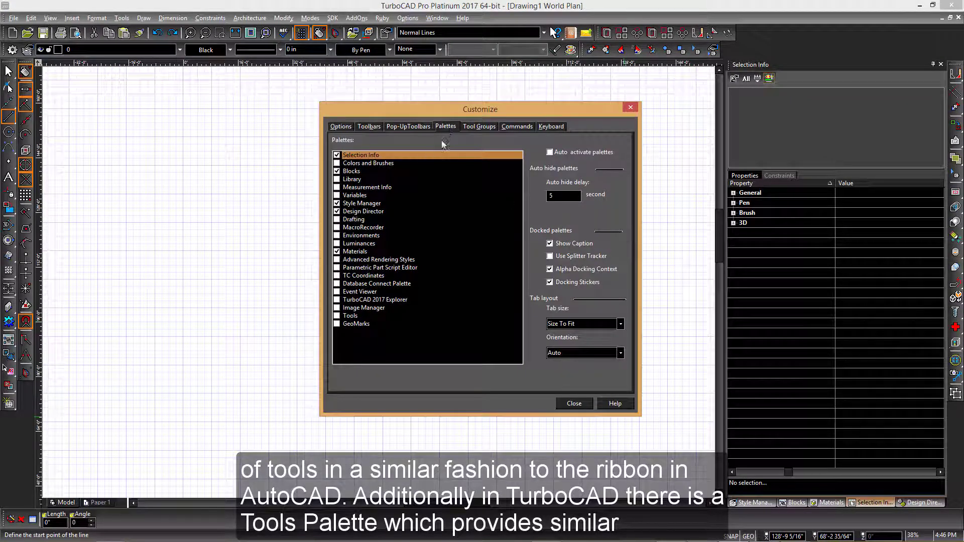
click(337, 316)
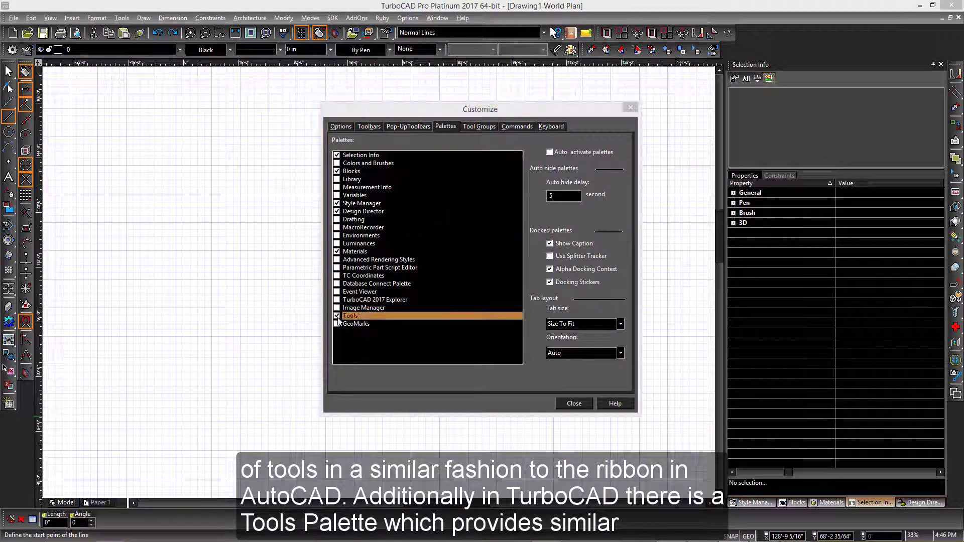
click(575, 404)
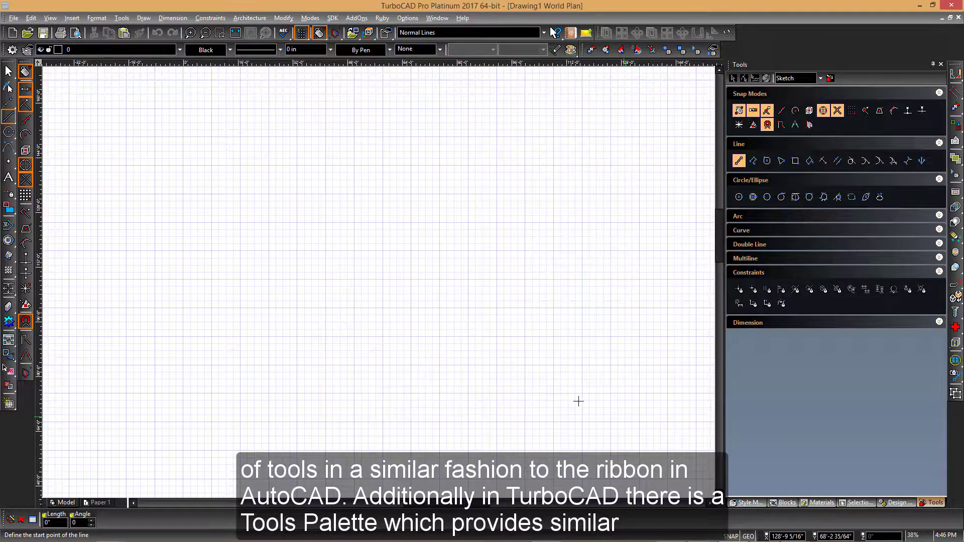
Expand the Arc and Curve sections and set the Tools palette display to Icons And Full Prompts.
click(774, 220)
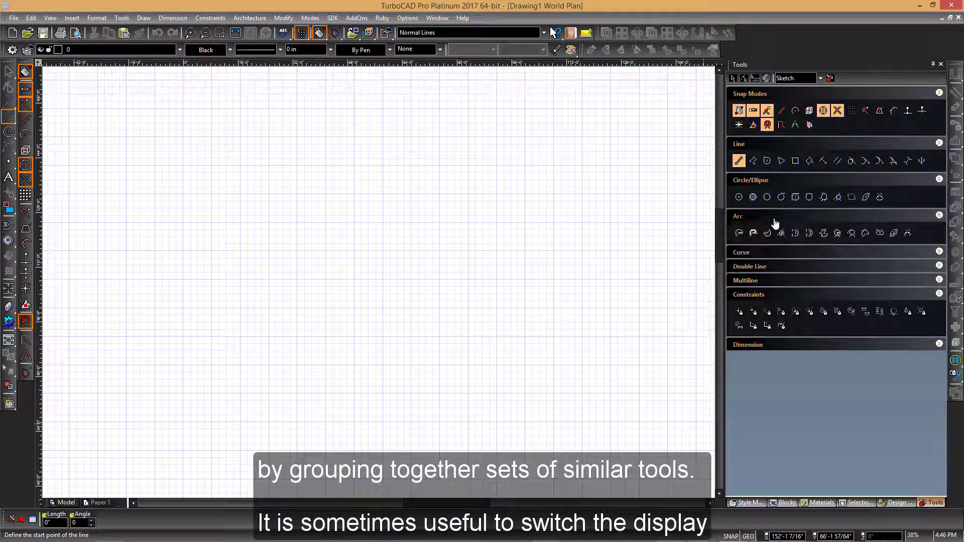
click(772, 254)
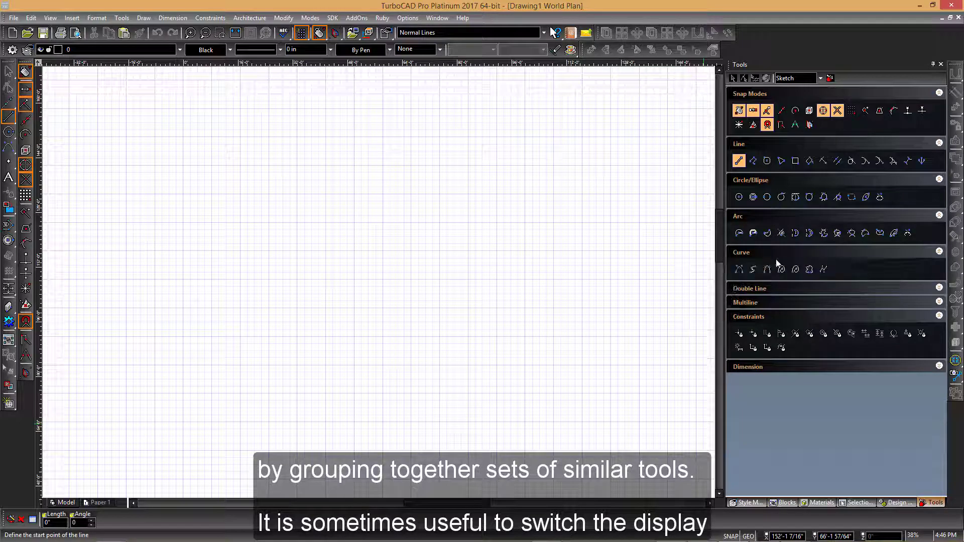
click(829, 79)
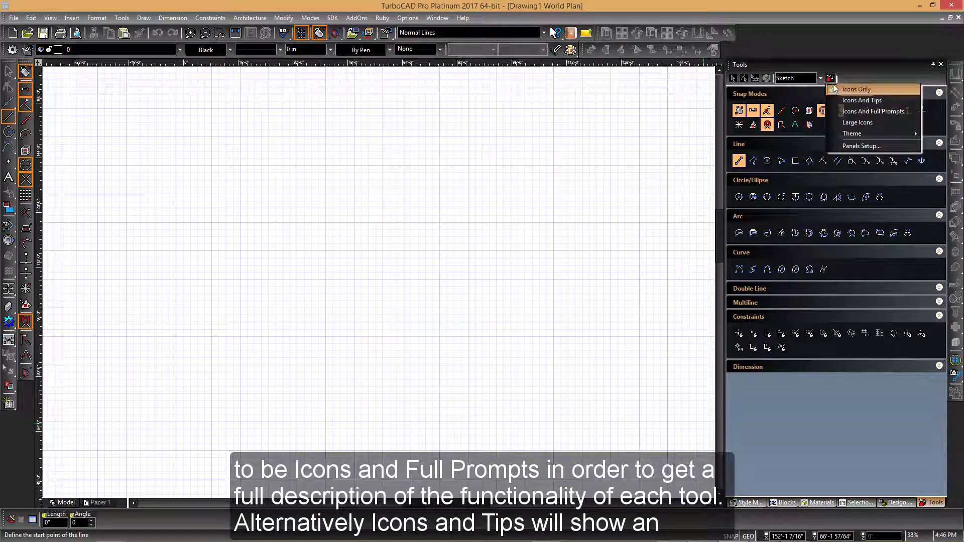
click(840, 111)
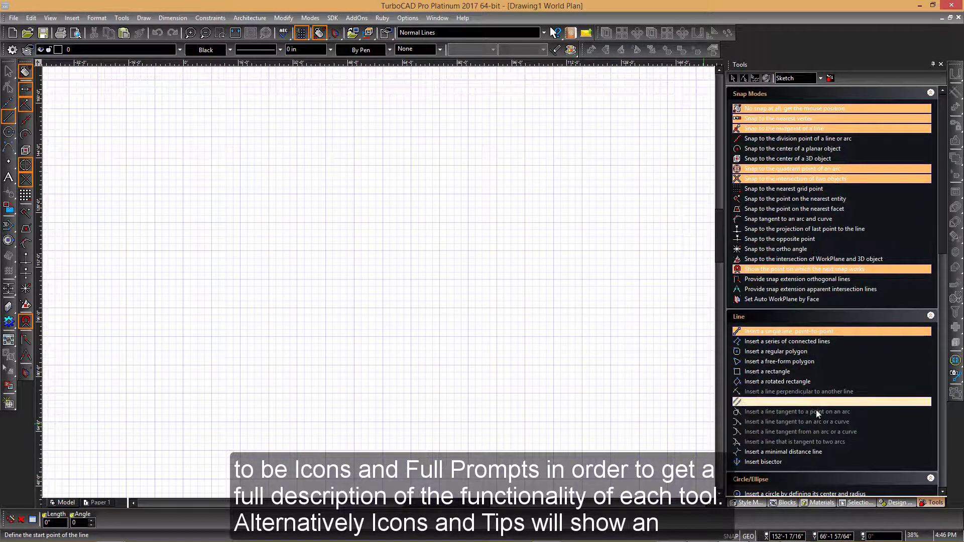
scroll(836, 421, down, 1)
scroll(834, 420, down, 5)
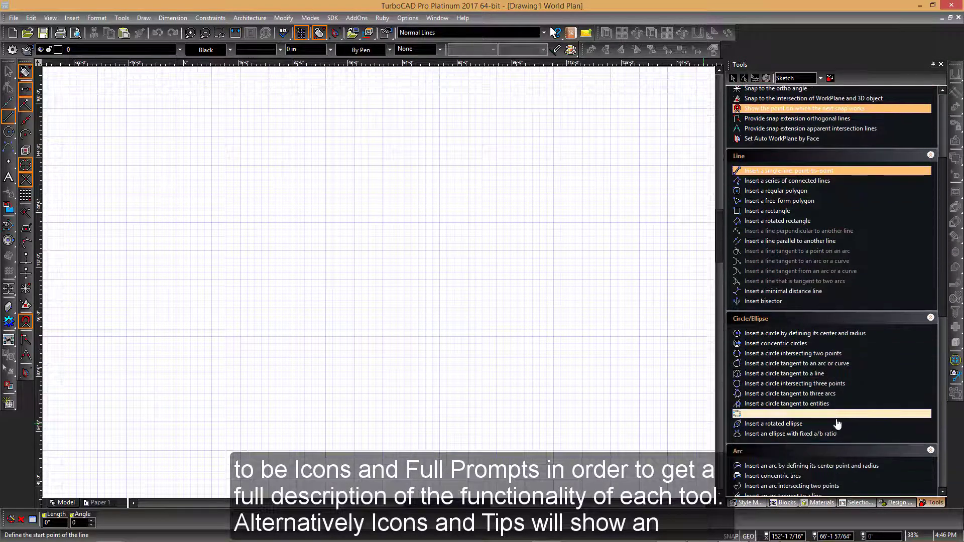
scroll(847, 429, down, 3)
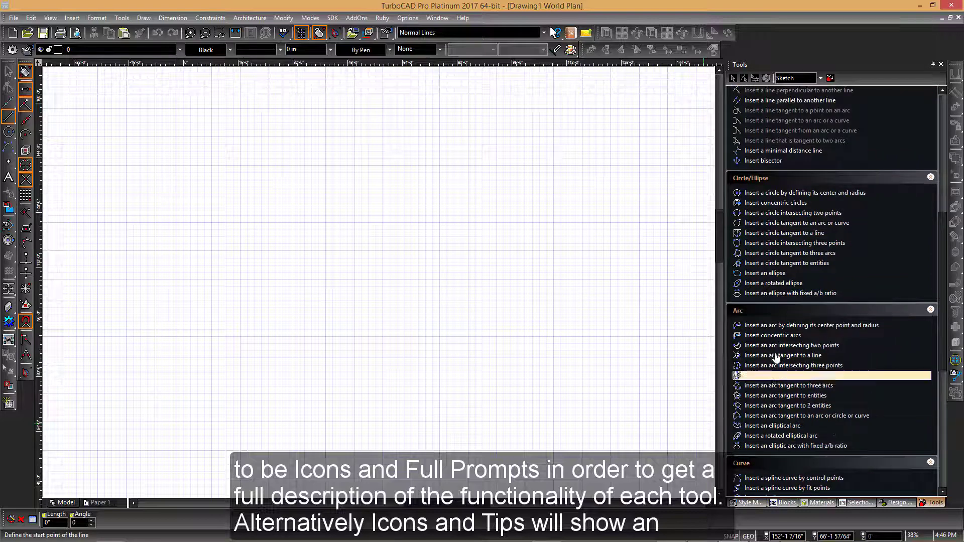
scroll(804, 321, up, 3)
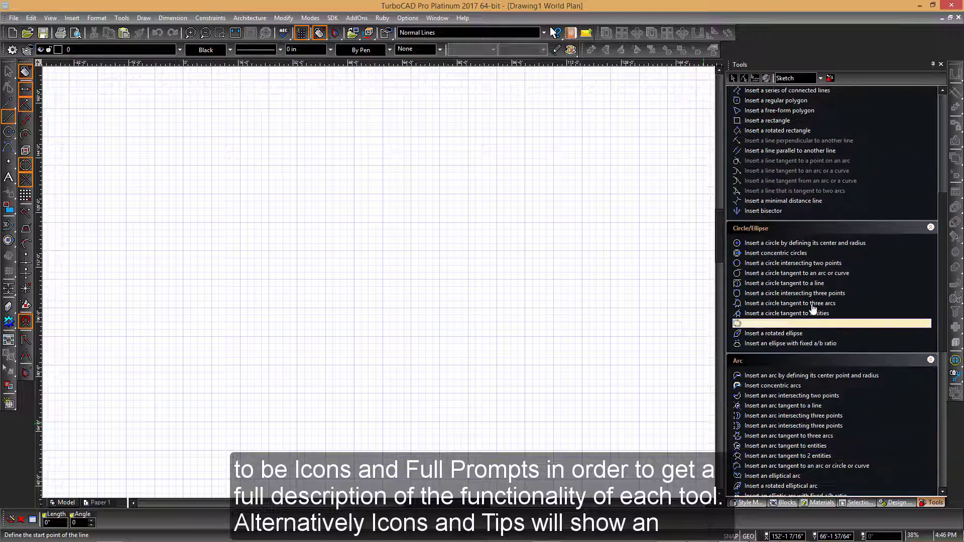
scroll(824, 315, up, 1)
Switch the Tools palette display to Icons And Tips so tools show short names.
click(830, 78)
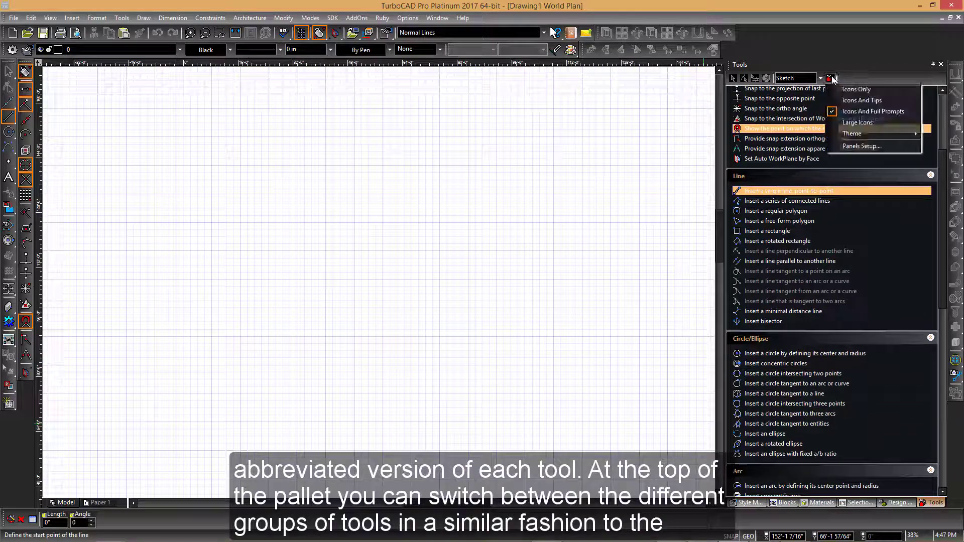
click(841, 99)
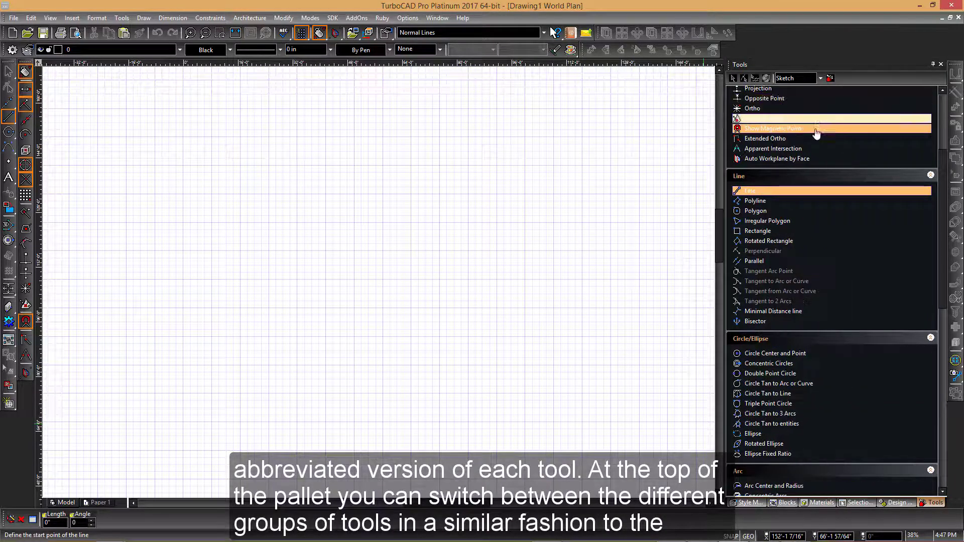
scroll(869, 253, up, 3)
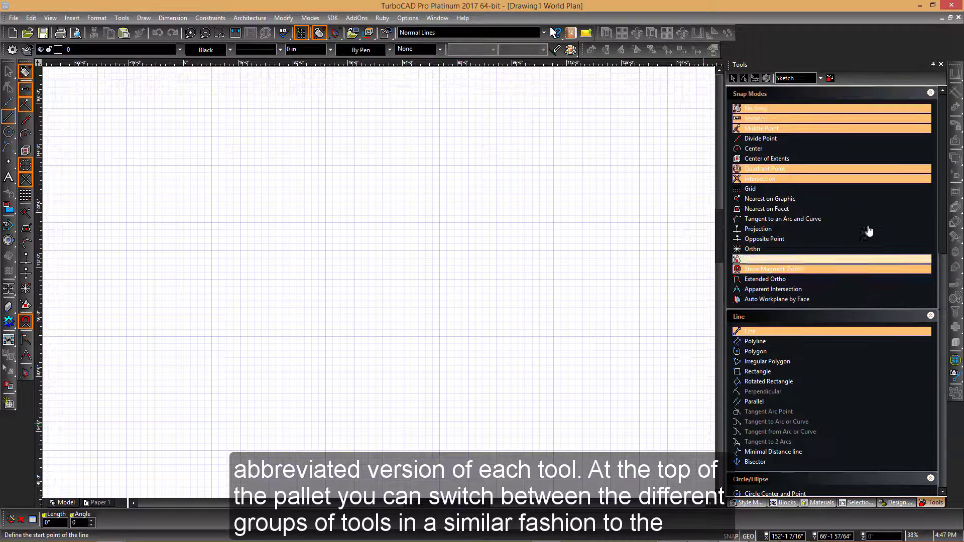
click(820, 79)
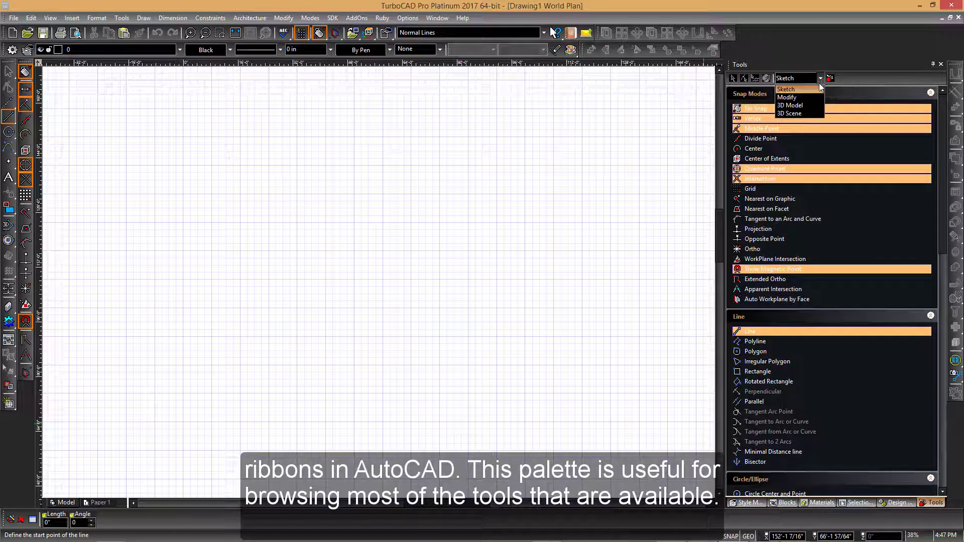
Show the Modify tool group in the Tools palette, then collapse and re-expand its Modify section.
click(807, 98)
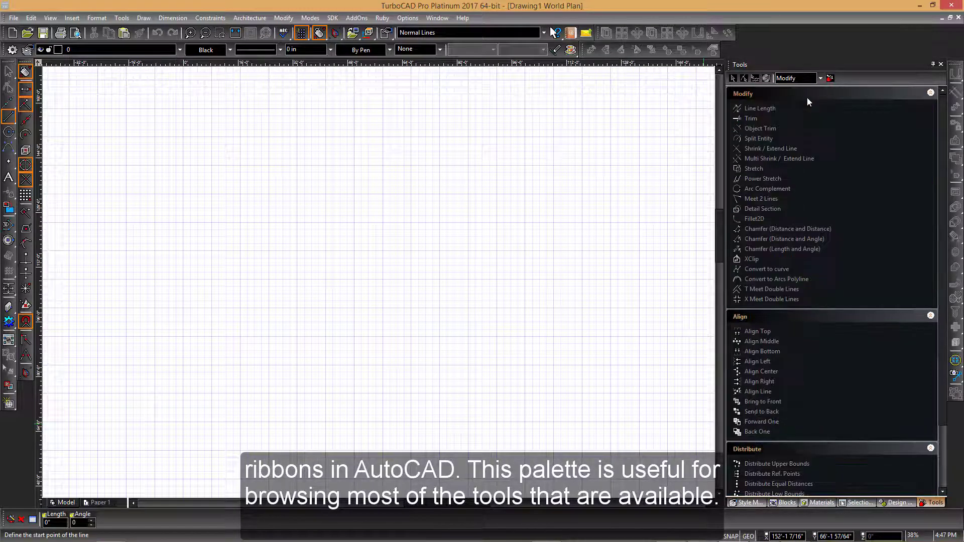
click(931, 94)
click(939, 93)
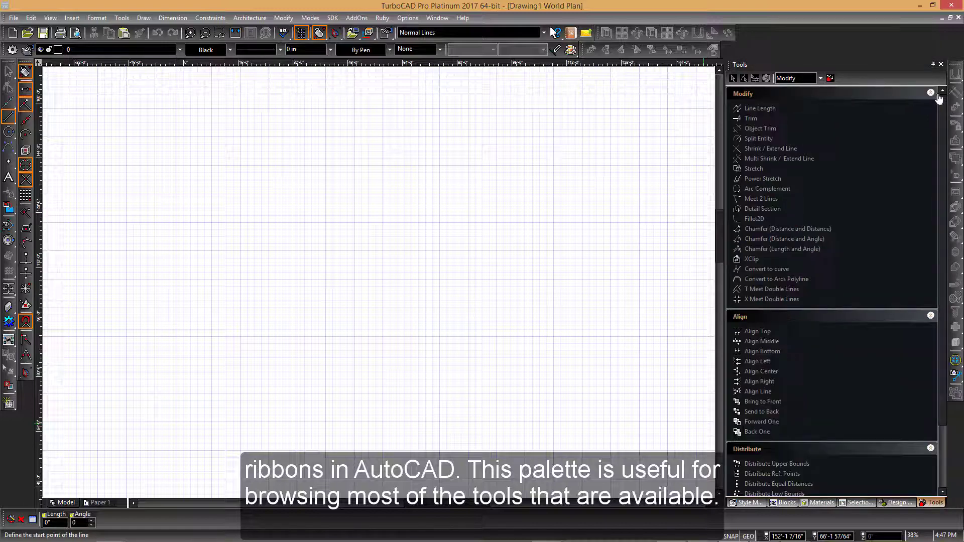